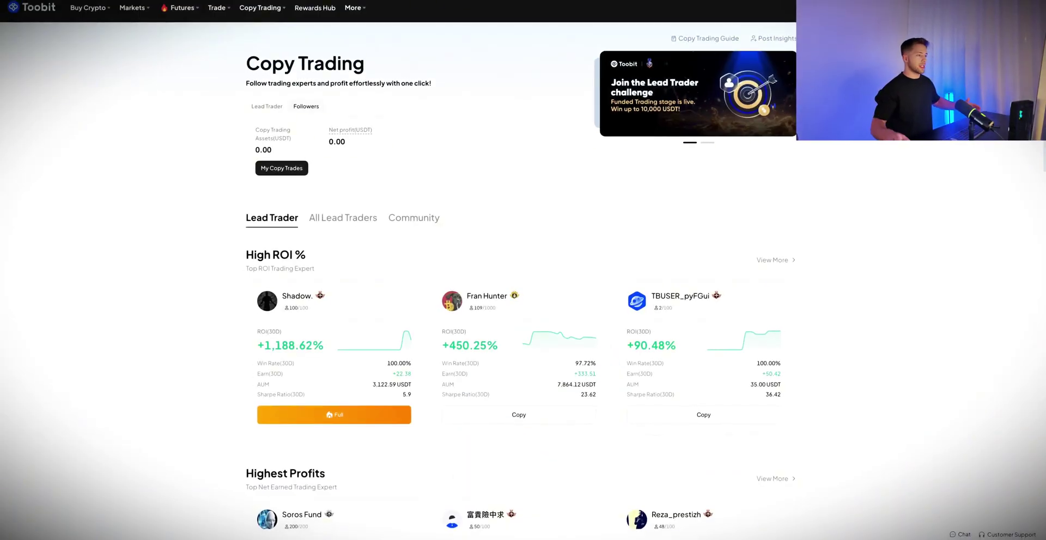
Scroll the Copy Trading page to reveal the Highest Follower Profits ranking beside High ROI and Highest Profits.
scroll(512, 370, down, 4)
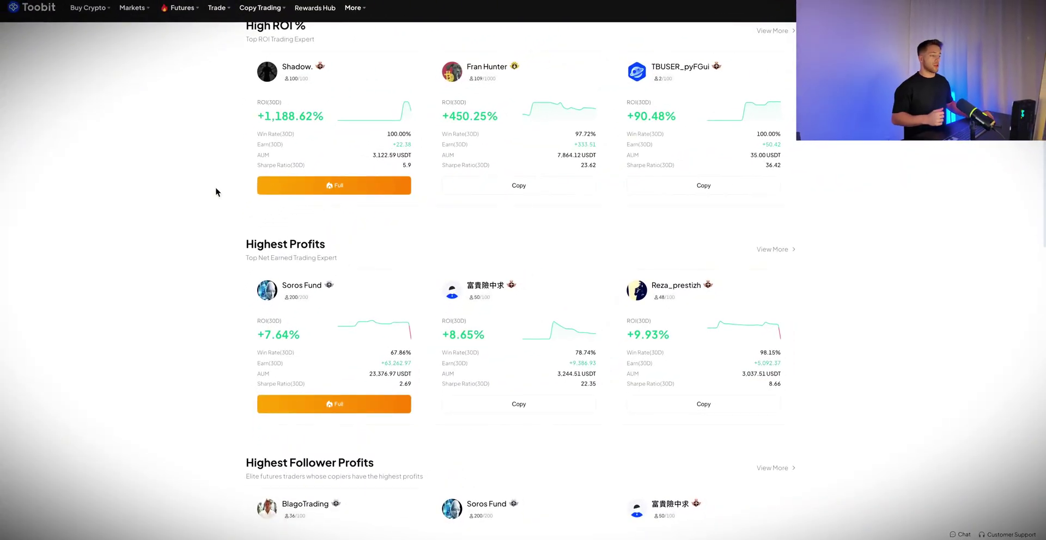
scroll(216, 192, up, 3)
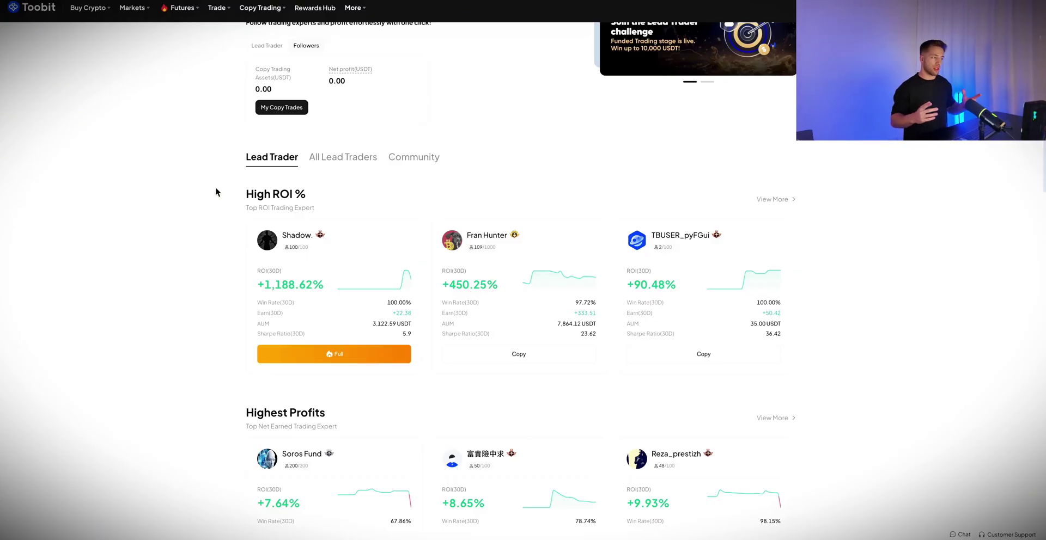
scroll(215, 191, up, 1)
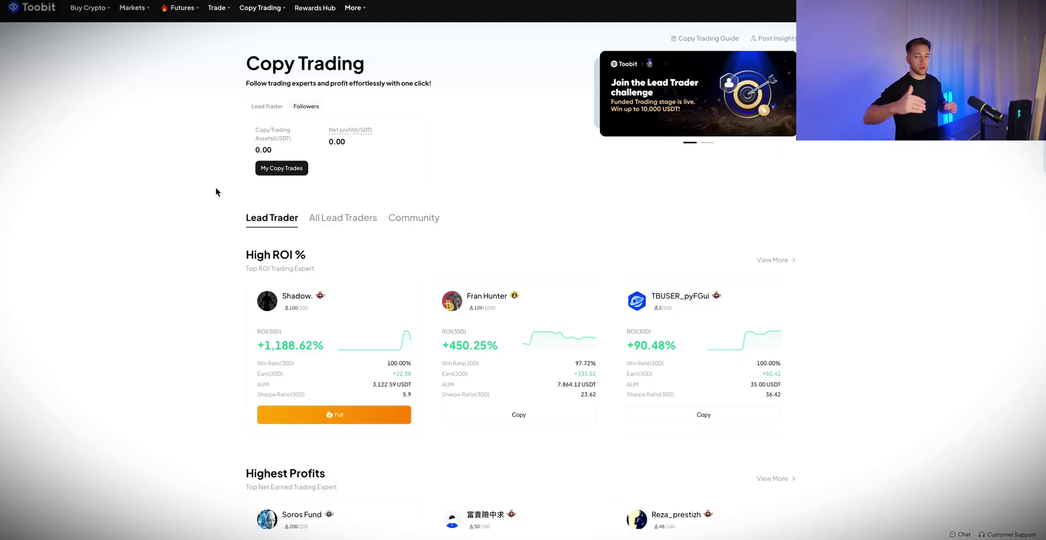
key(XF86MonBrightnessDown)
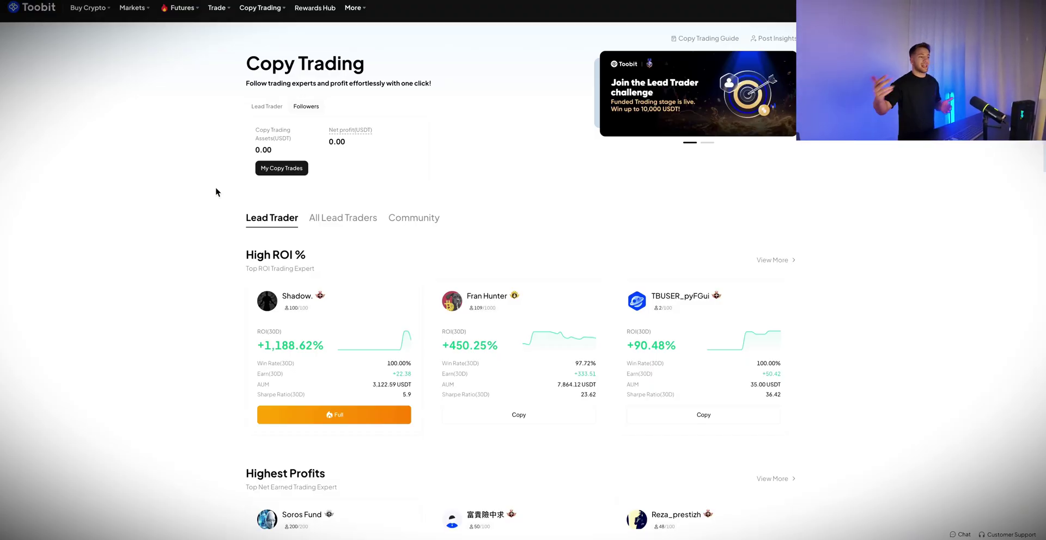
scroll(215, 173, down, 3)
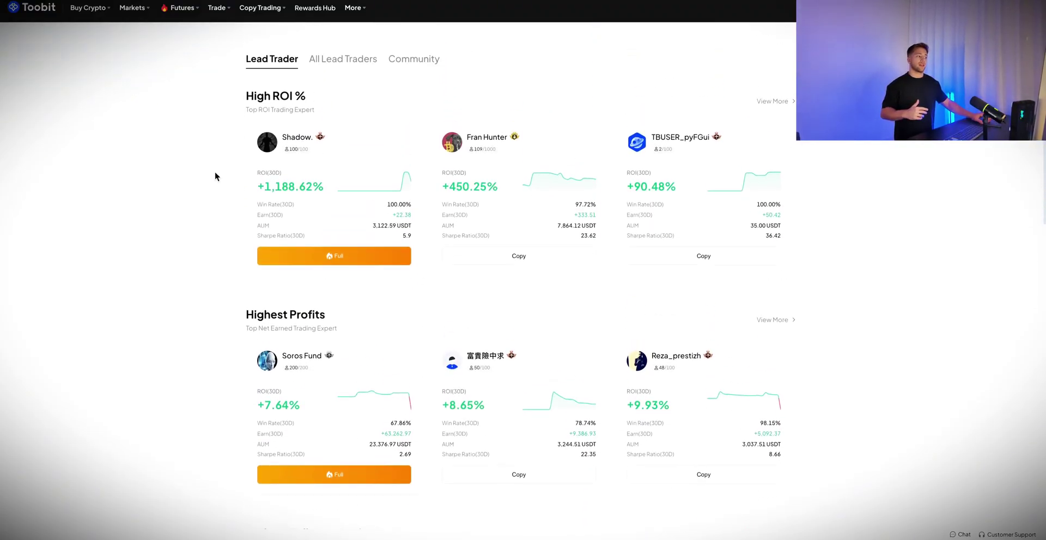
scroll(215, 176, up, 3)
scroll(215, 176, down, 2)
scroll(215, 176, down, 2)
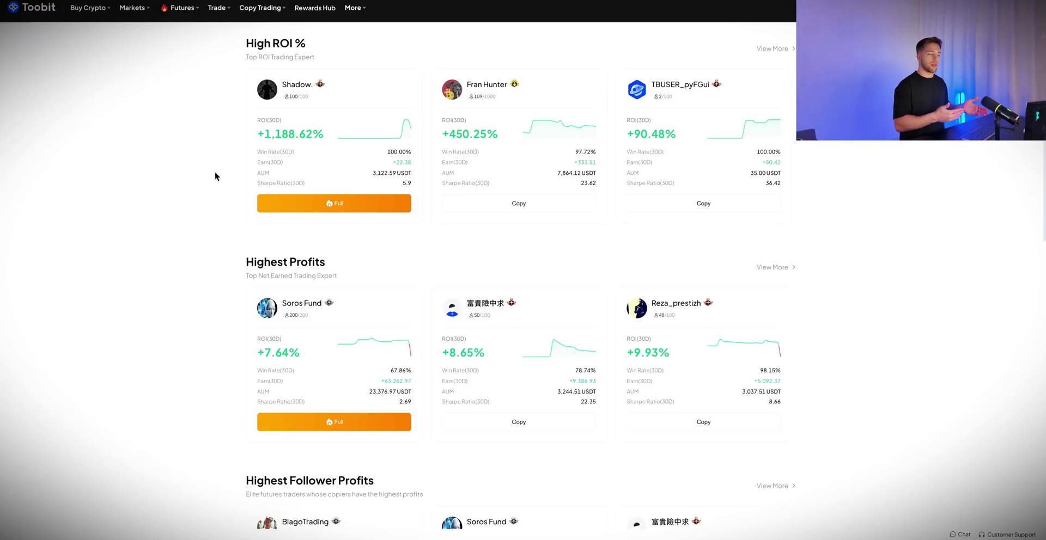
Apply to become a lead trader after confirming the agreement on the Be a Lead Trader page.
scroll(214, 172, up, 4)
mouse_move(259, 8)
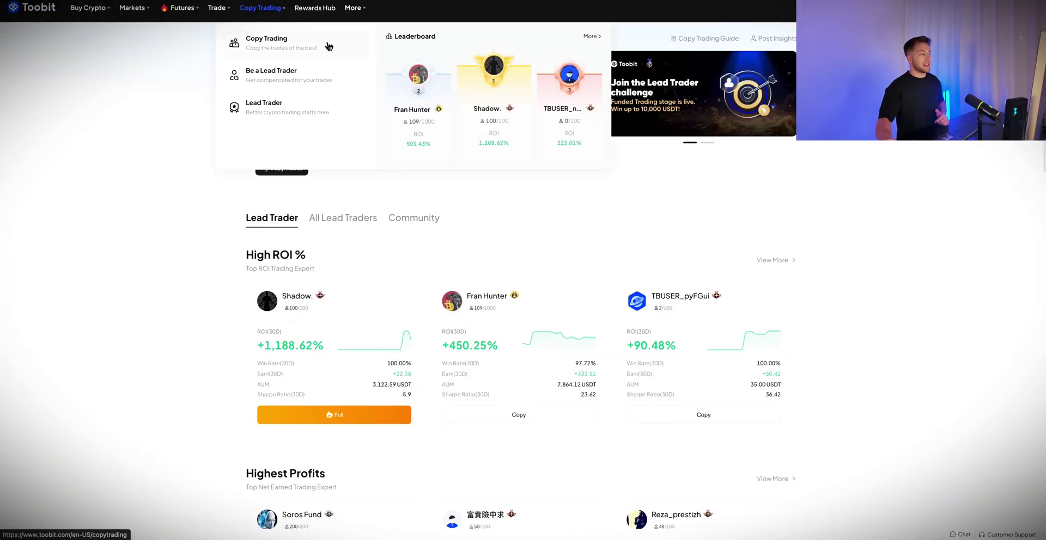
click(267, 14)
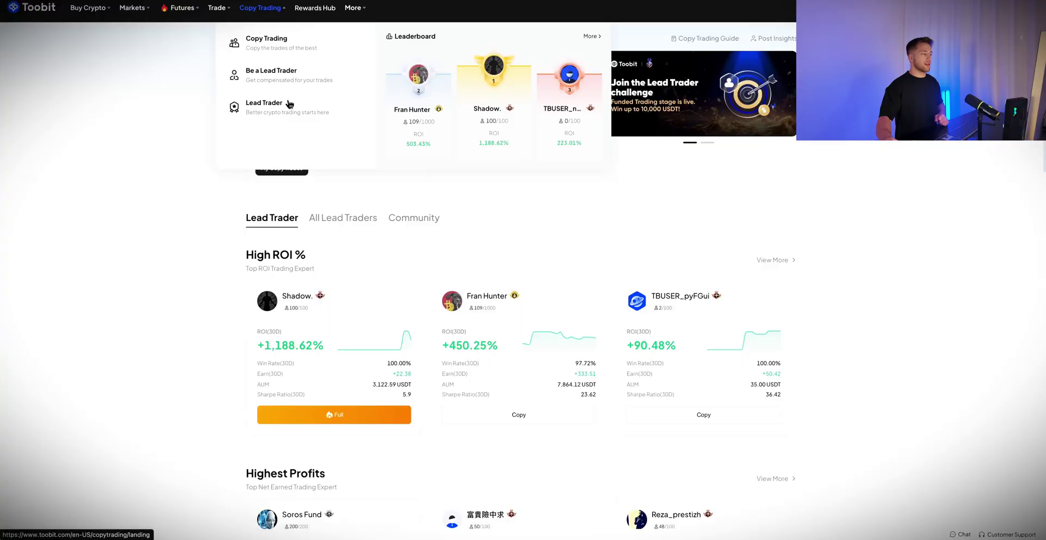
click(311, 81)
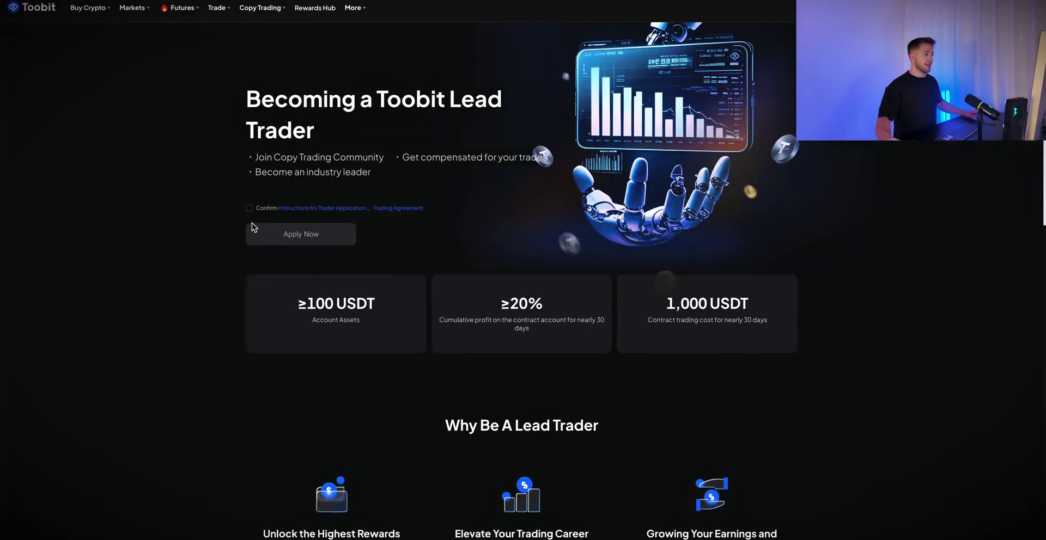
click(249, 208)
click(279, 240)
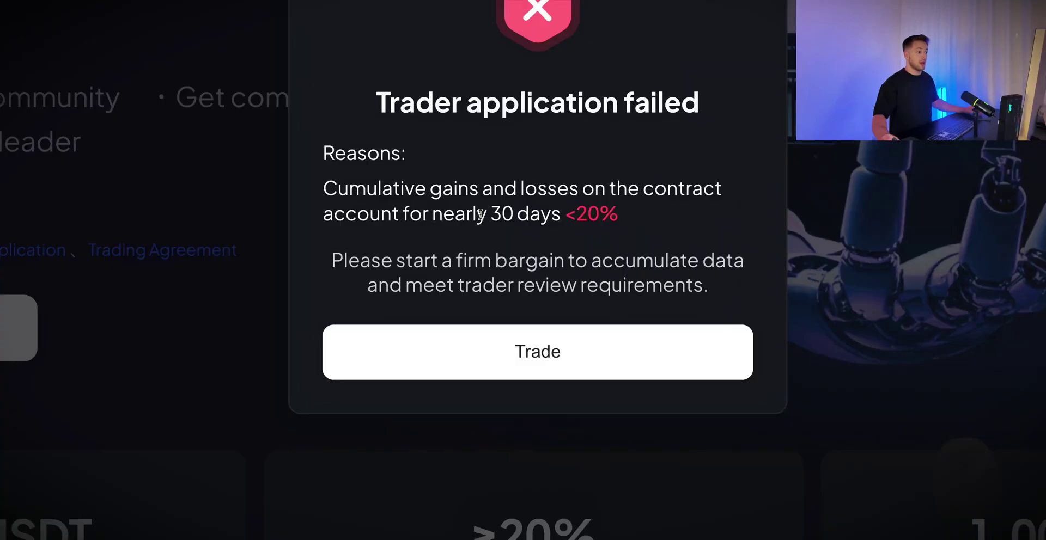
Highlight the rejection reason: 30-day contract profit under 20%.
drag(475, 214, 600, 214)
drag(323, 189, 722, 188)
drag(620, 213, 476, 214)
click(477, 226)
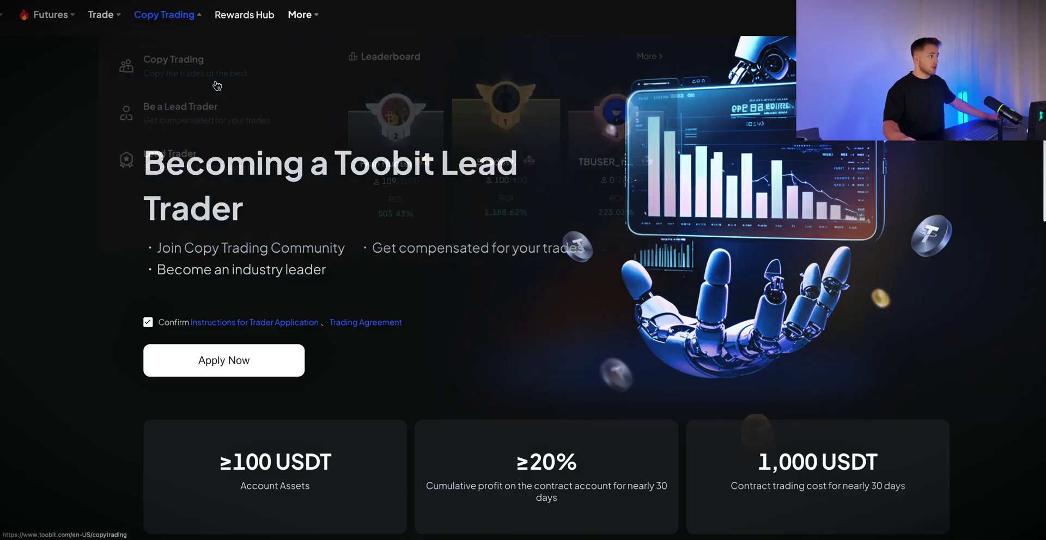
View the lead trader leaderboard, then return to the All Lead Traders grid ranked by 7-day ROI.
click(216, 85)
scroll(336, 315, down, 5)
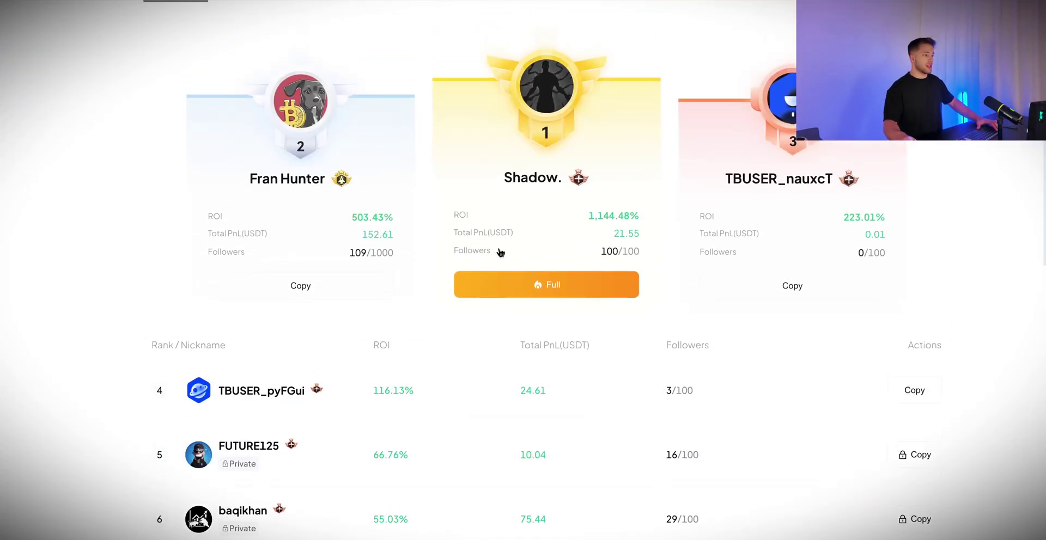
scroll(601, 297, up, 1)
key(XF86MonBrightnessUp)
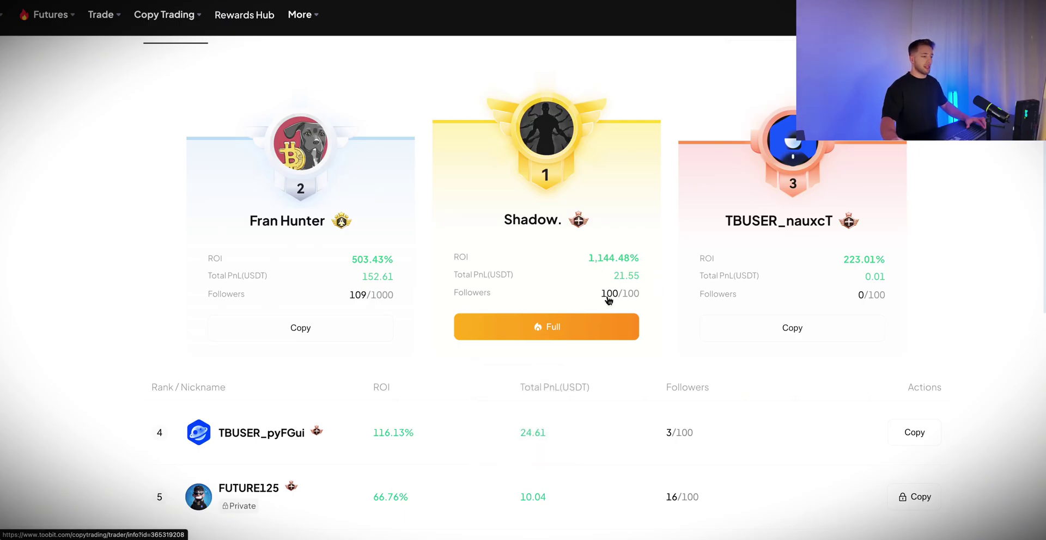
key(XF86MonBrightnessDown)
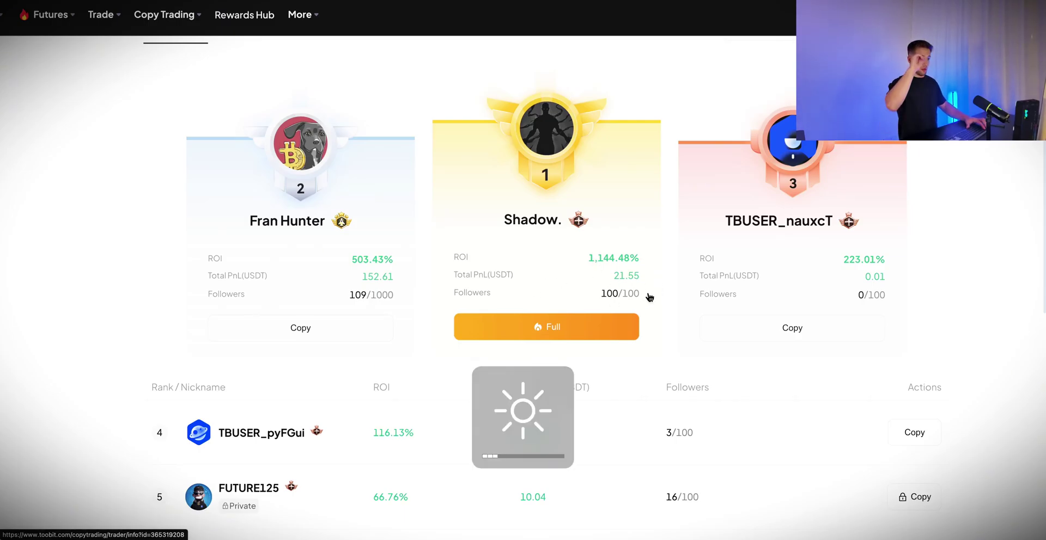
scroll(462, 215, down, 10)
scroll(461, 216, up, 6)
scroll(296, 72, up, 8)
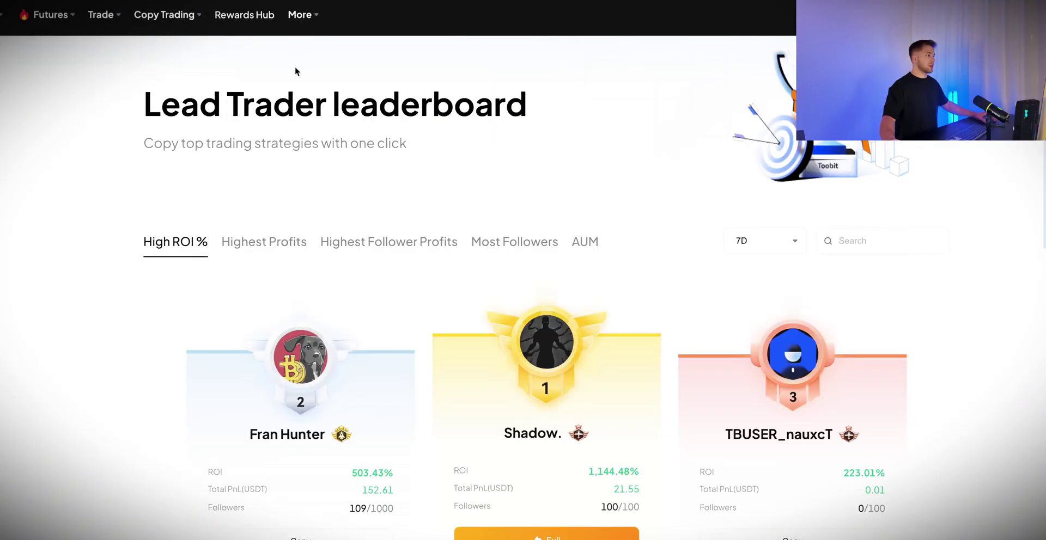
mouse_move(164, 15)
click(187, 75)
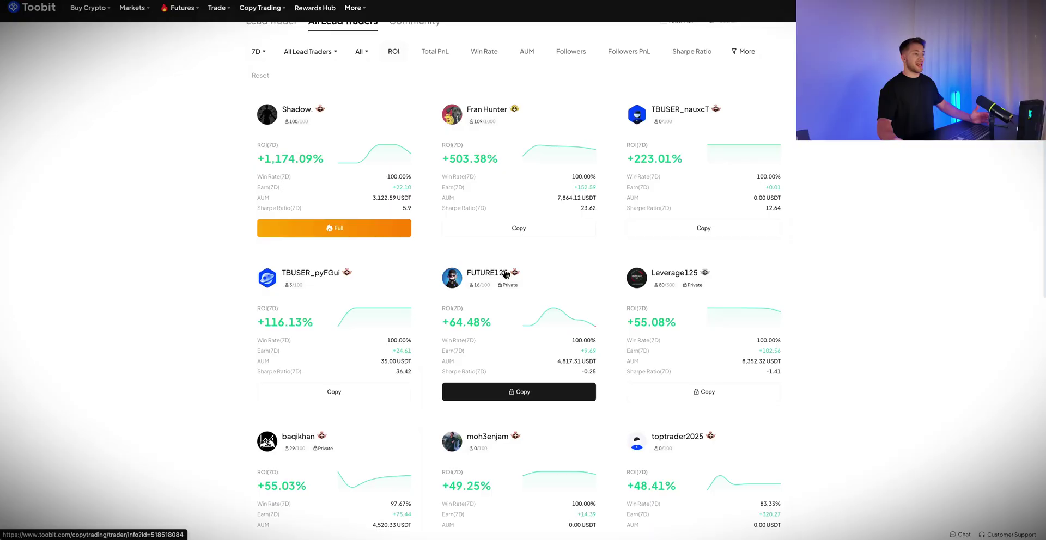
Try sorting lead traders by Total PnL, Win Rate, AUM, Followers and Followers PnL.
scroll(463, 294, up, 4)
click(439, 249)
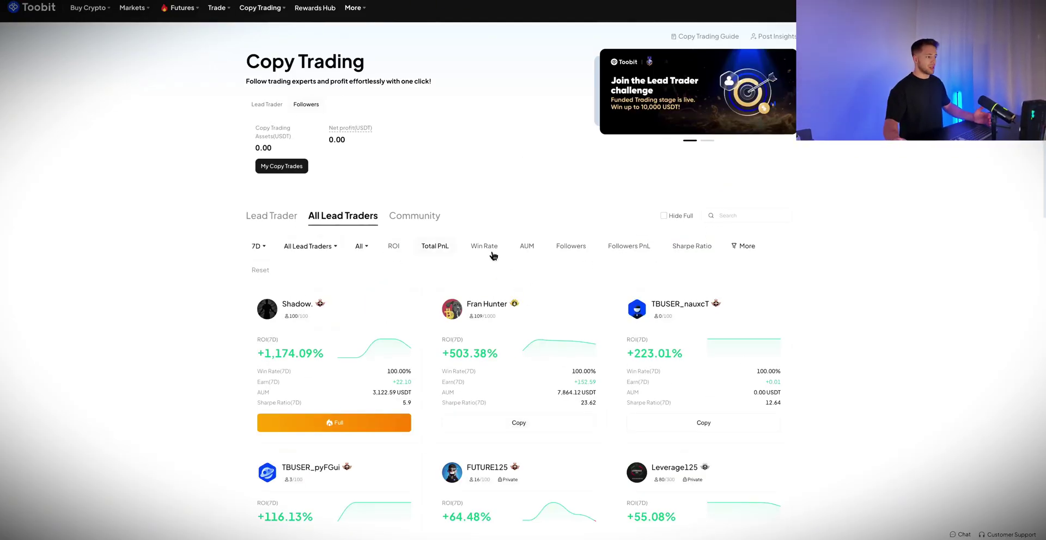
click(488, 249)
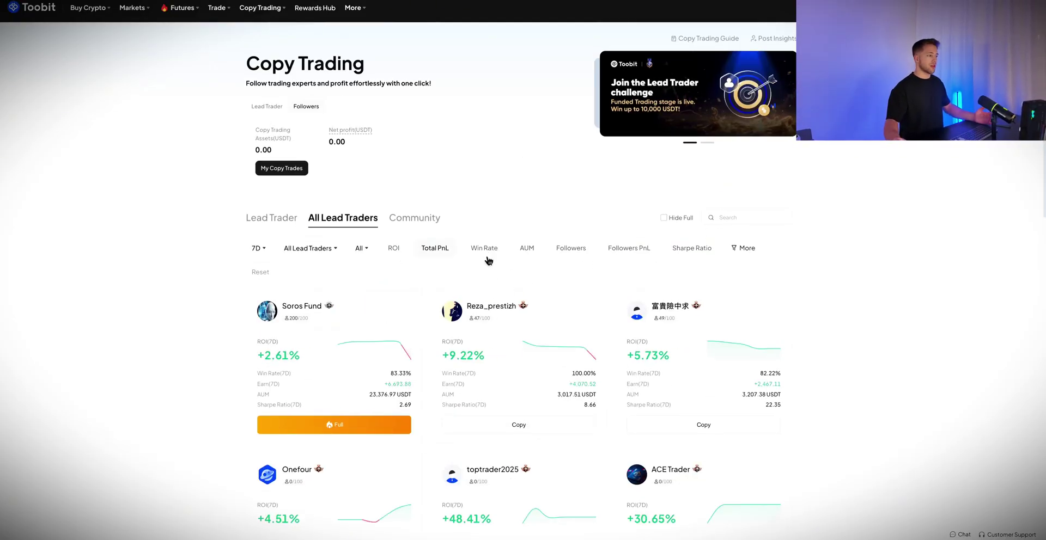
click(535, 256)
click(579, 257)
click(639, 256)
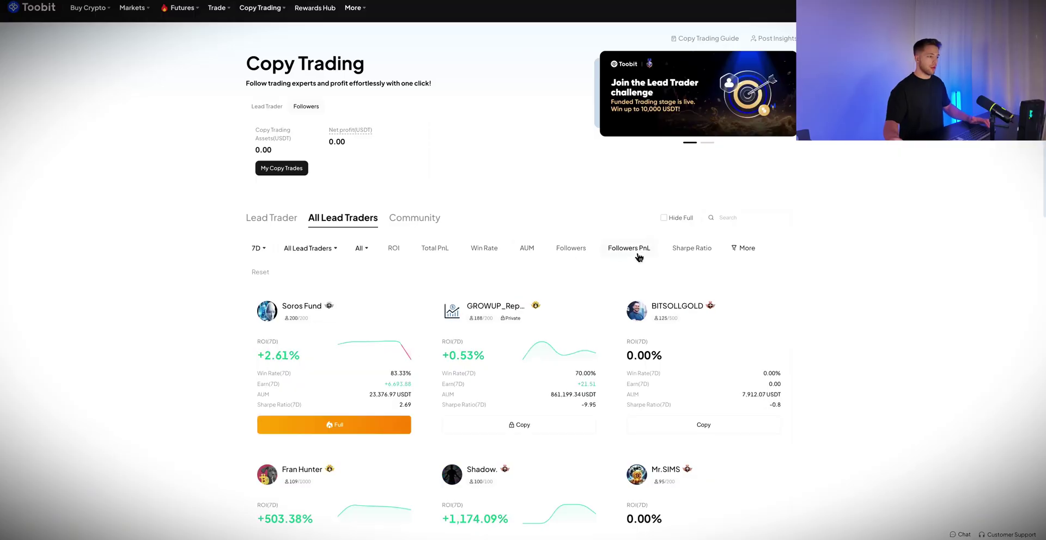
click(572, 249)
Compare Sharpe Ratio ordering, then settle on Followers PnL sorting with BlagoTrading first.
scroll(429, 295, down, 2)
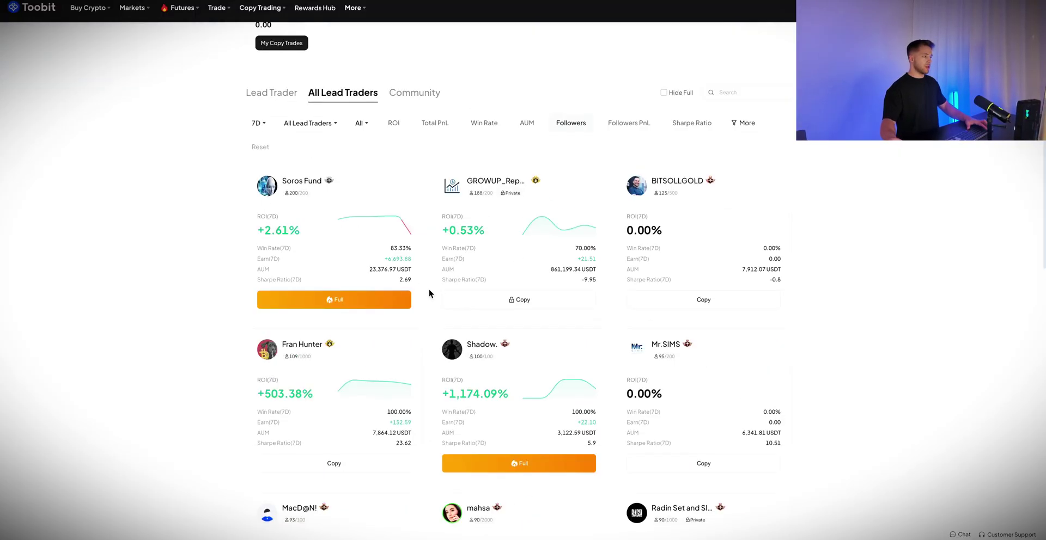
scroll(440, 158, down, 1)
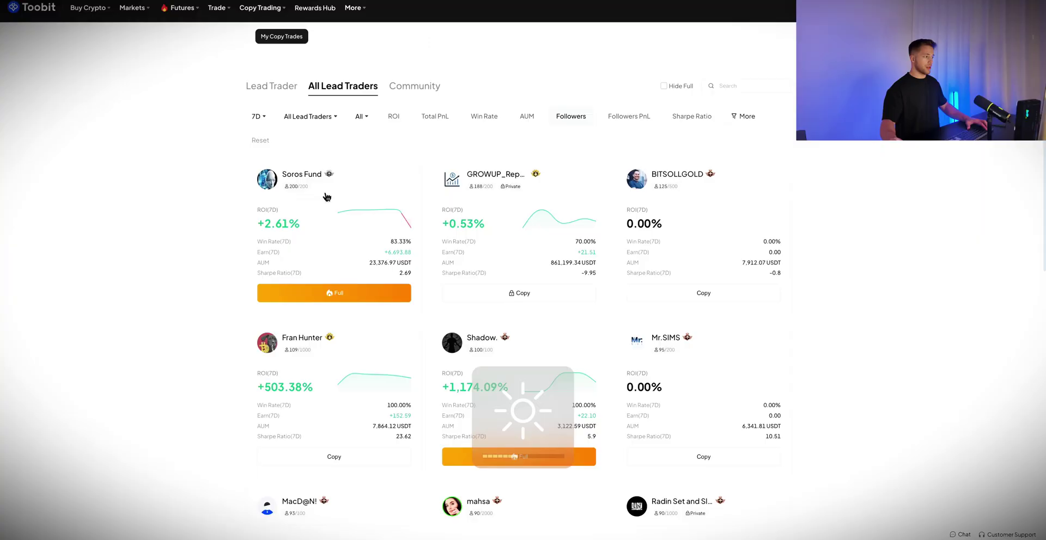
scroll(490, 229, down, 3)
scroll(524, 232, down, 1)
scroll(524, 232, up, 6)
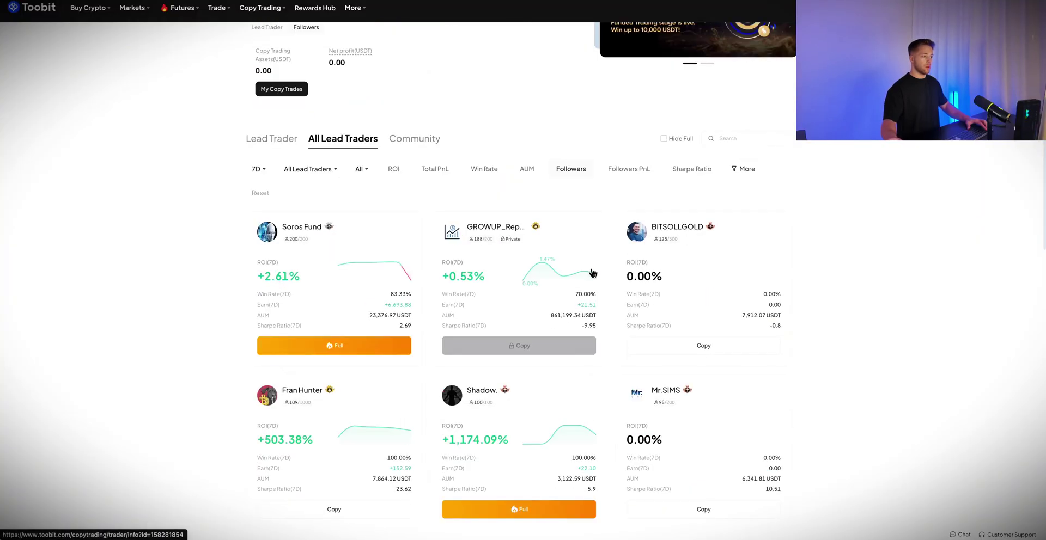
click(641, 251)
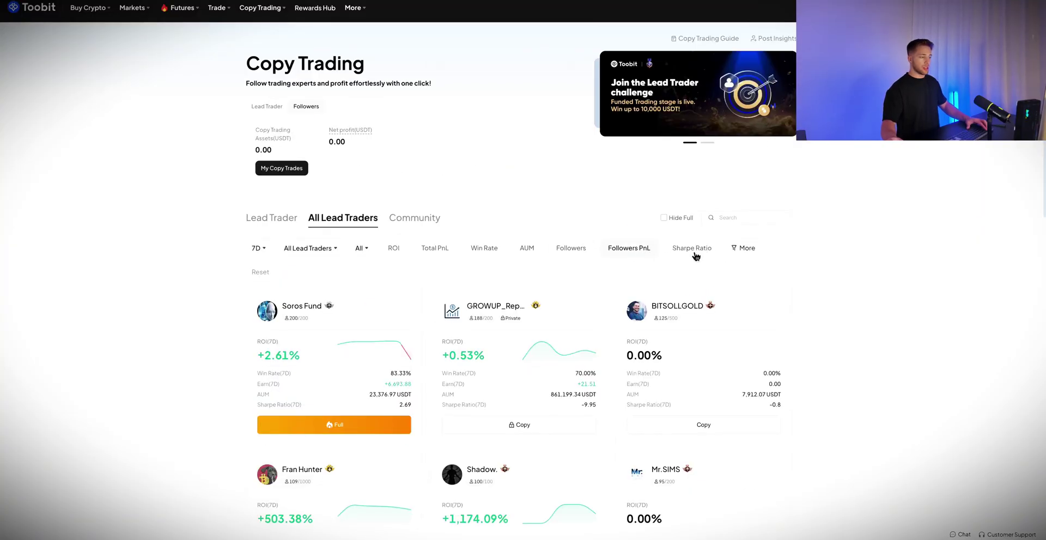
click(694, 253)
click(639, 252)
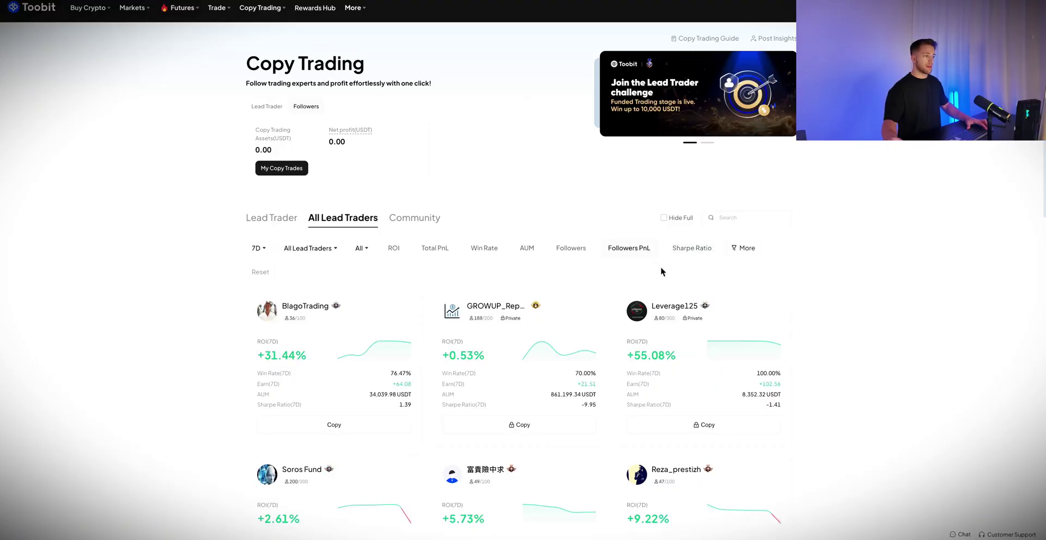
scroll(588, 267, down, 3)
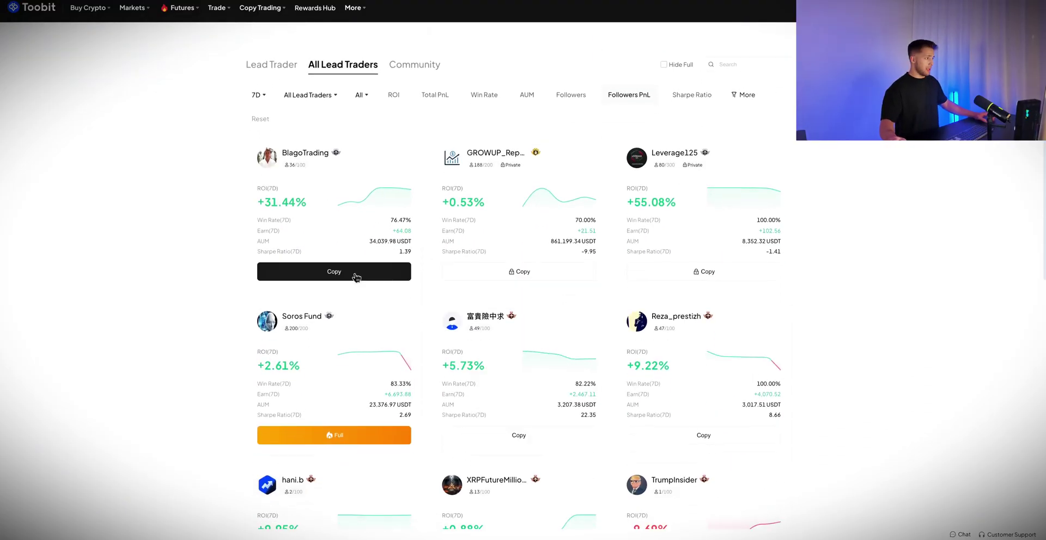
Open the copy form for BlagoTrading in fixed amount mode.
click(355, 273)
click(482, 133)
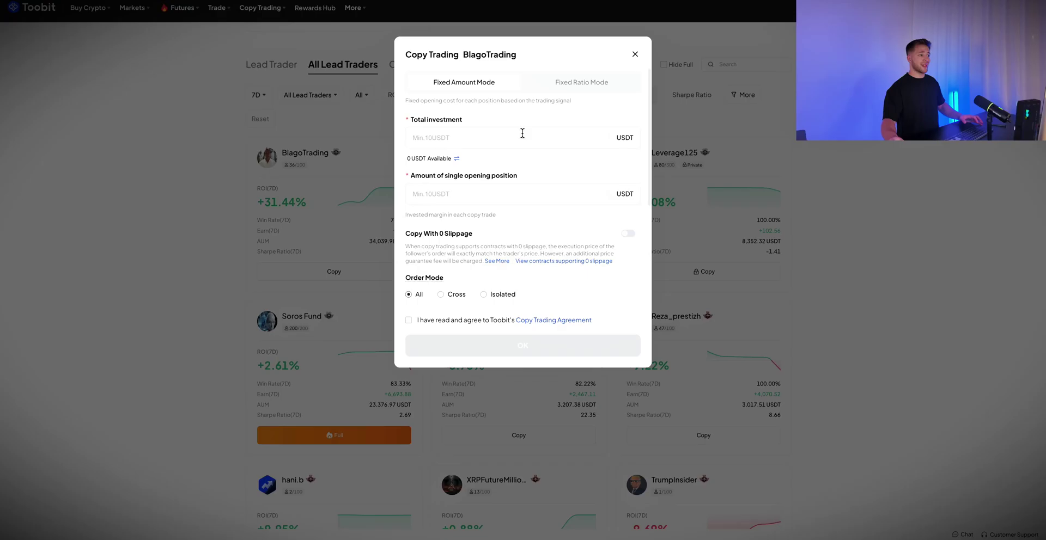
click(565, 88)
click(485, 84)
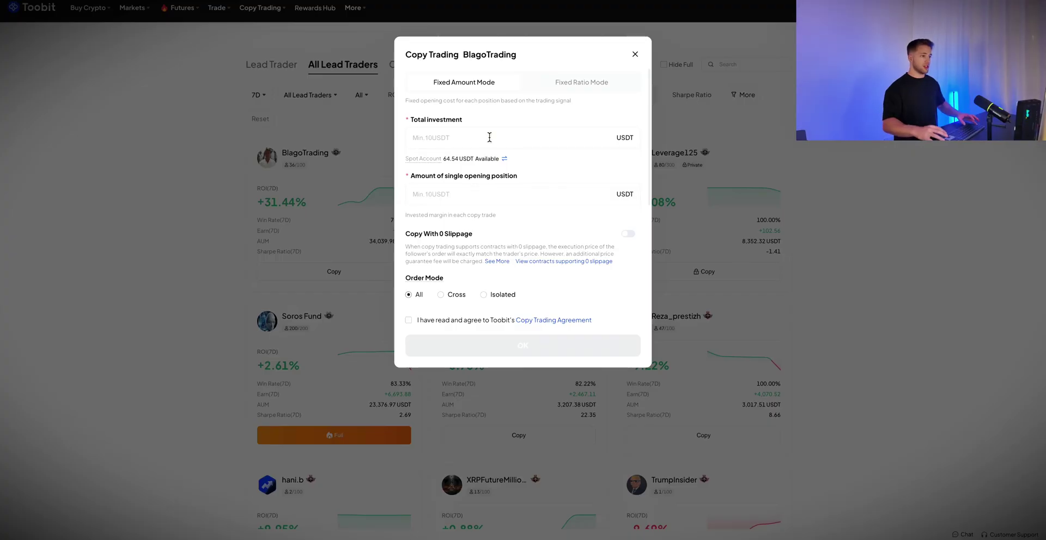
Enter 50 USDT total investment and 10 USDT per single opening position.
click(489, 137)
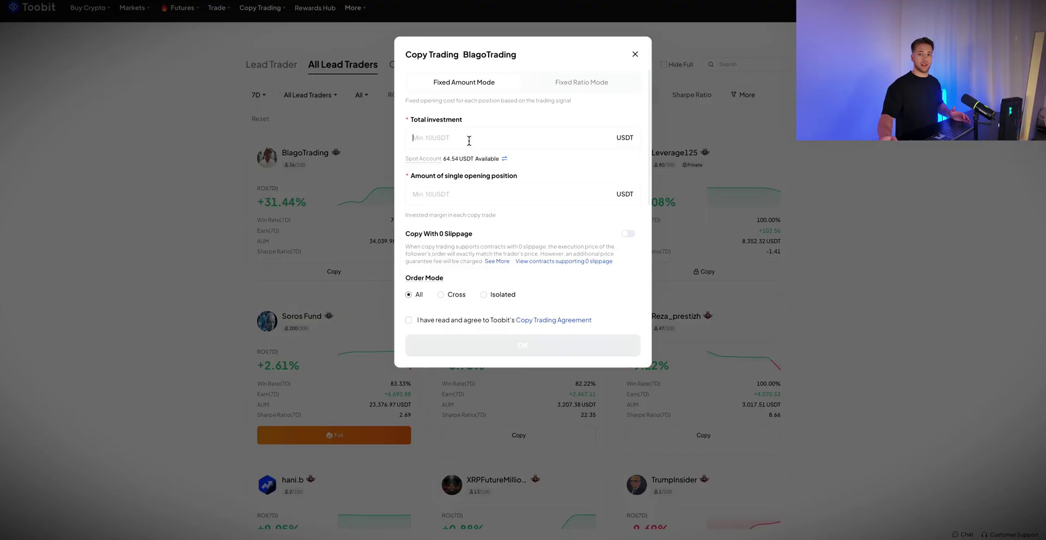
text(50)
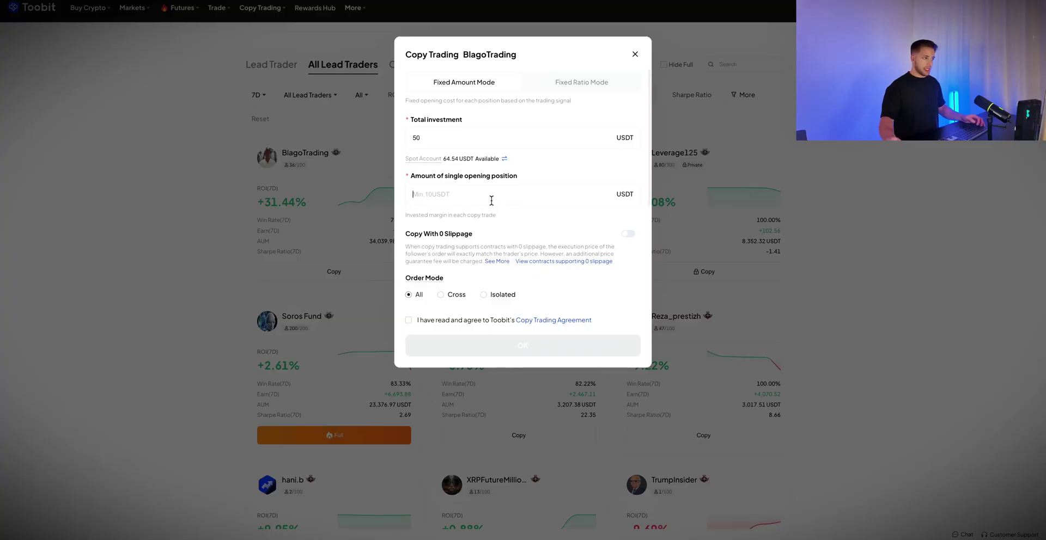
text(10)
scroll(488, 206, down, 1)
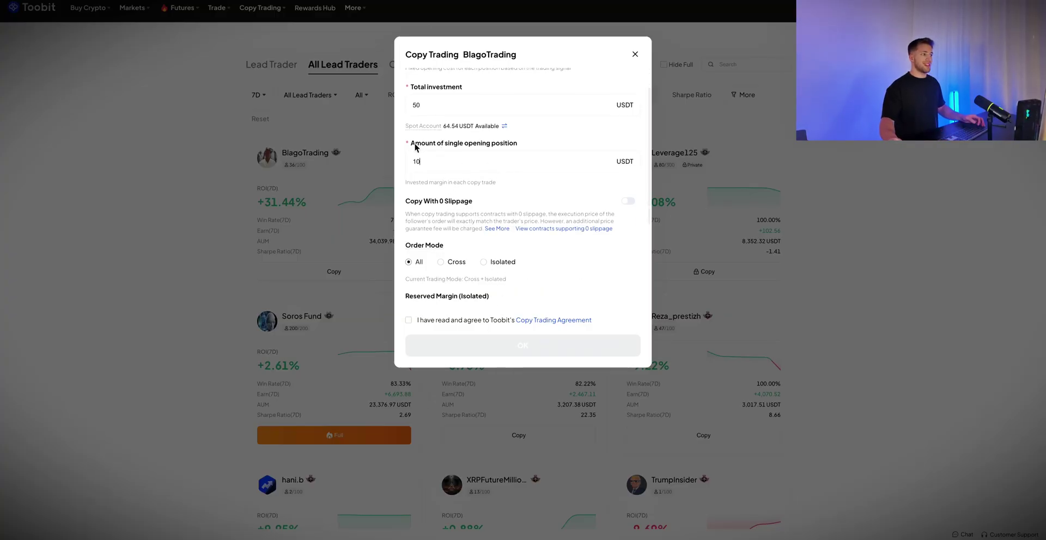
mouse_move(415, 147)
mouse_down()
mouse_move(520, 144)
mouse_move(449, 146)
mouse_up()
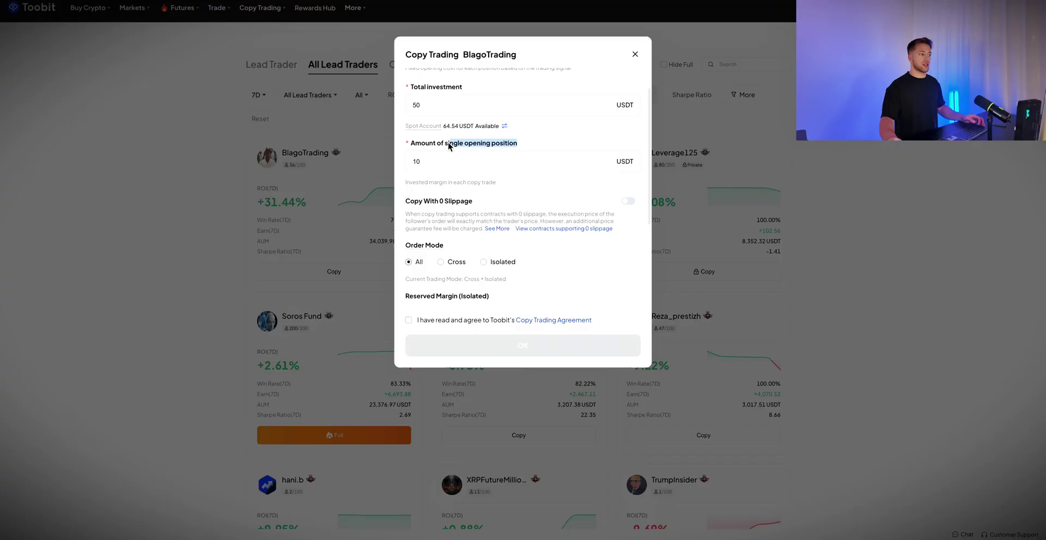
click(438, 146)
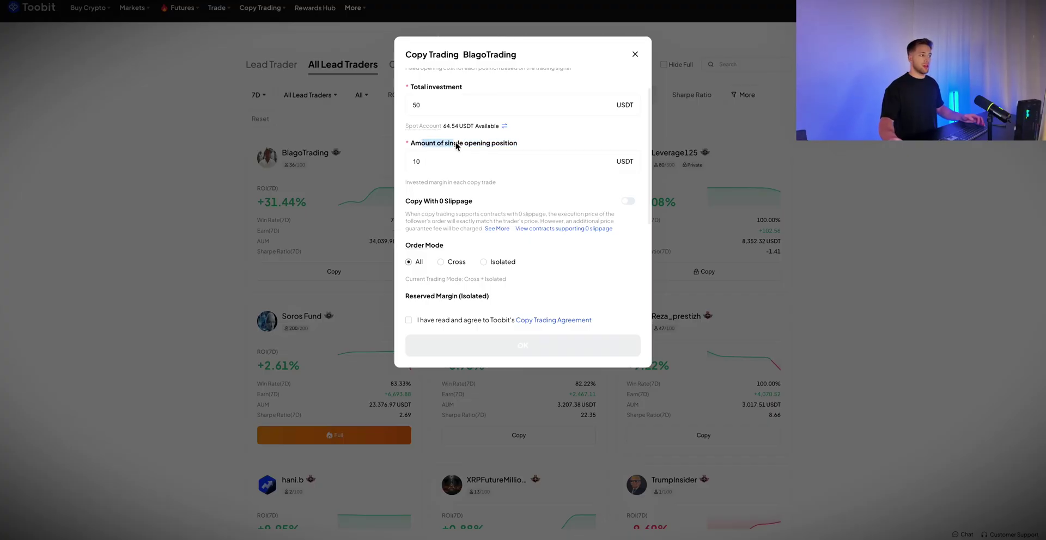
scroll(450, 148, down, 1)
scroll(452, 150, down, 3)
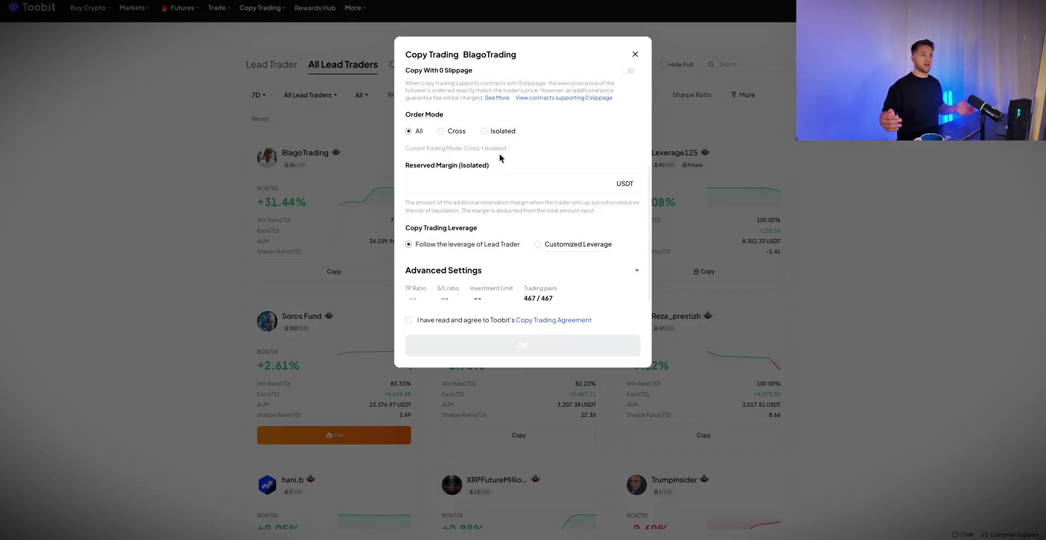
Set 50 USDT reserved margin and accept the copy trading agreement.
click(523, 184)
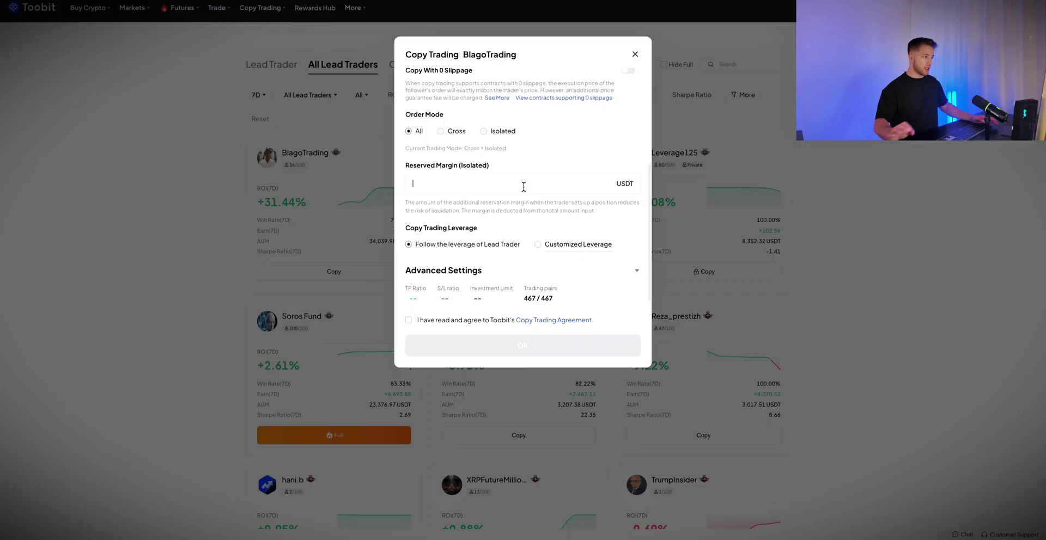
text(50)
click(408, 319)
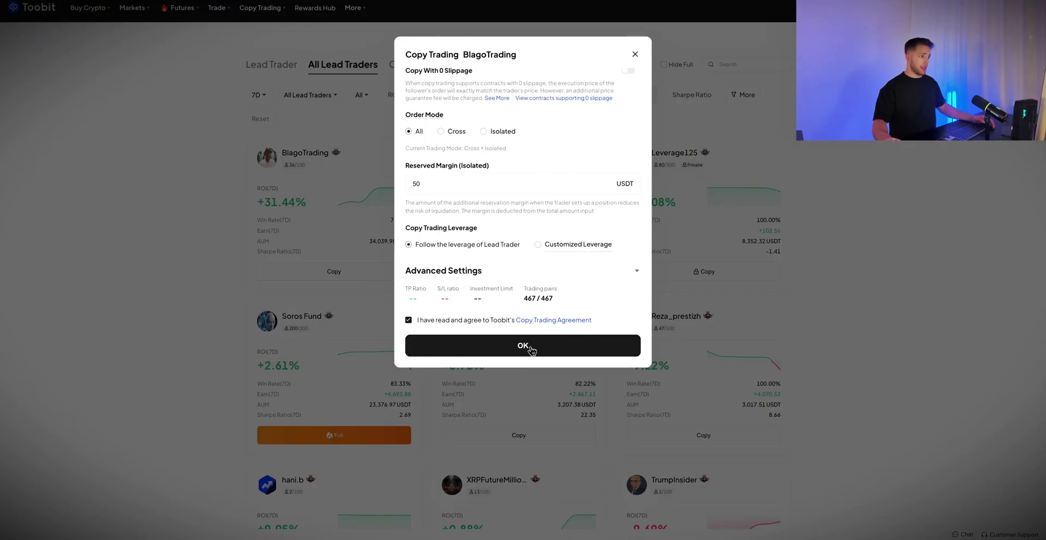
click(530, 351)
Choose customized leverage of 10x and submit the copy settings.
scroll(507, 270, down, 5)
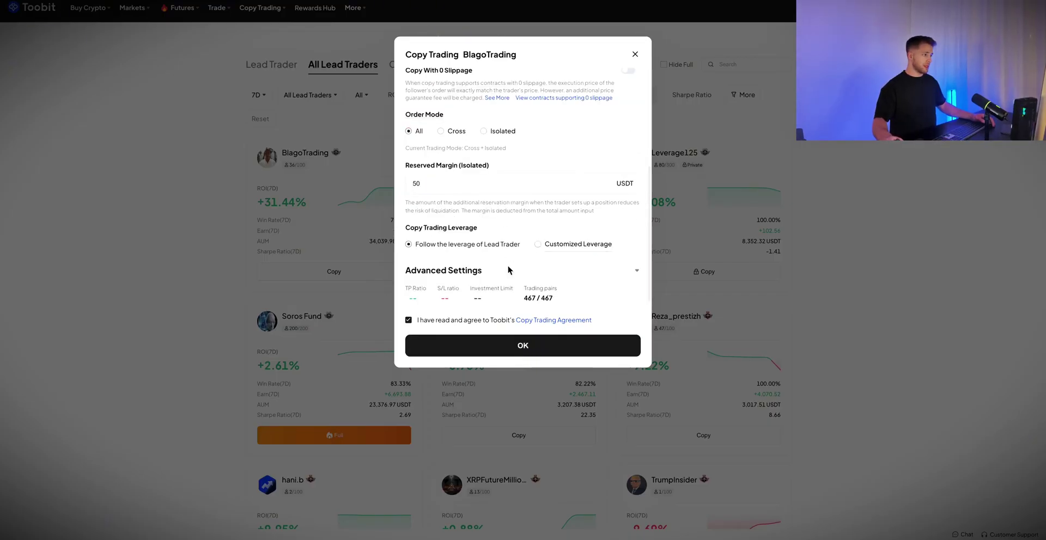
click(536, 245)
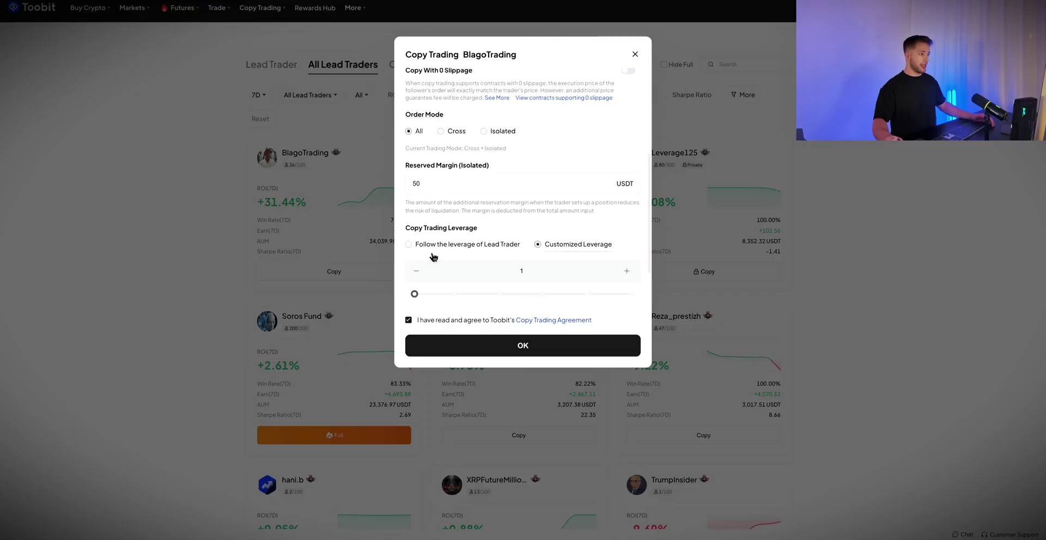
drag(414, 293, 464, 293)
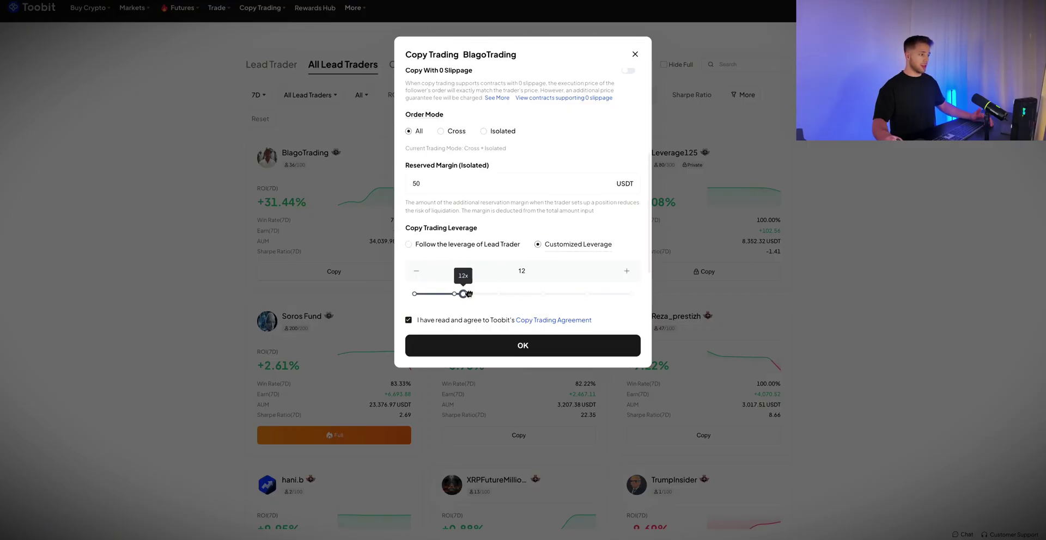
click(501, 351)
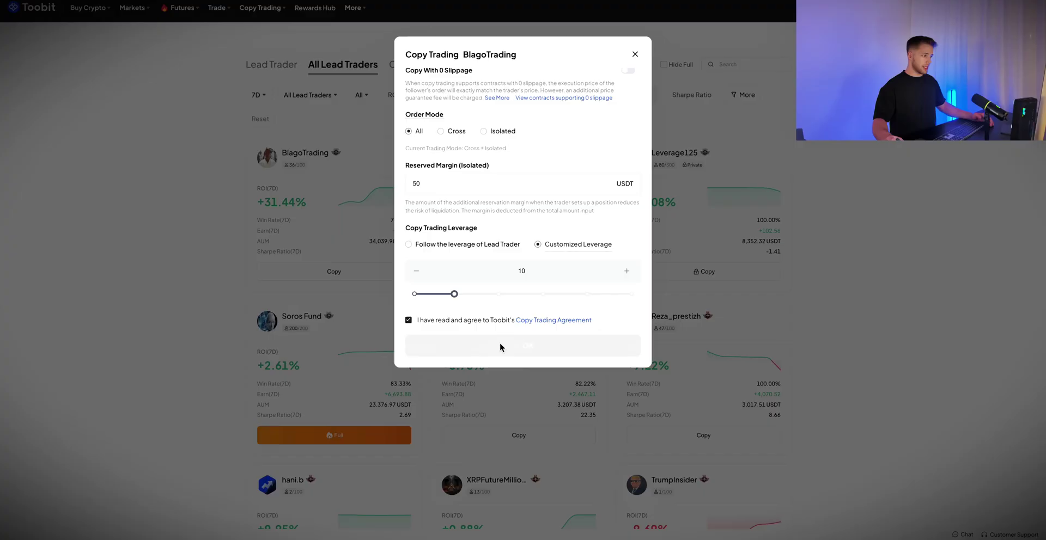
Confirm the order to start copying BlagoTrading.
click(500, 345)
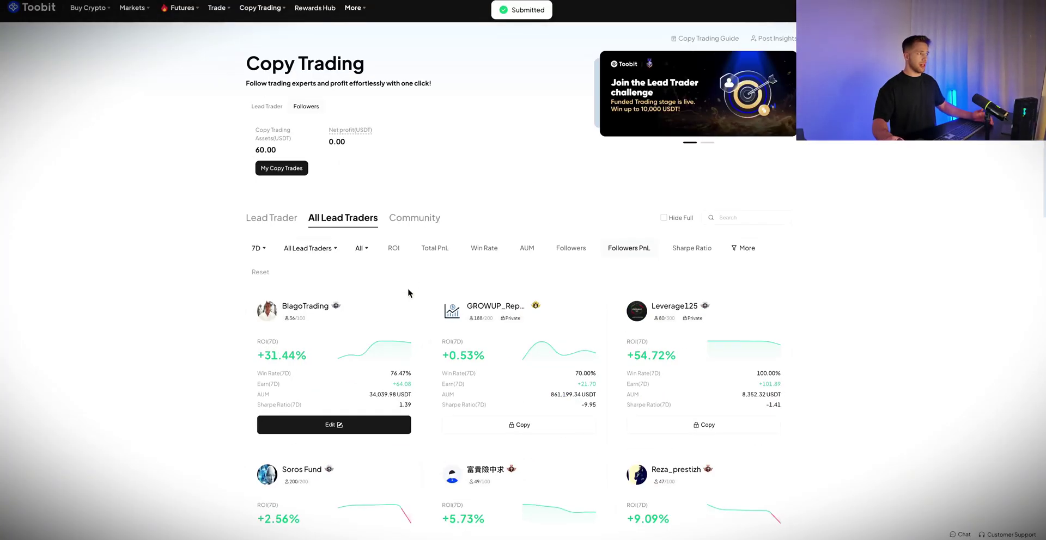
scroll(602, 334, down, 5)
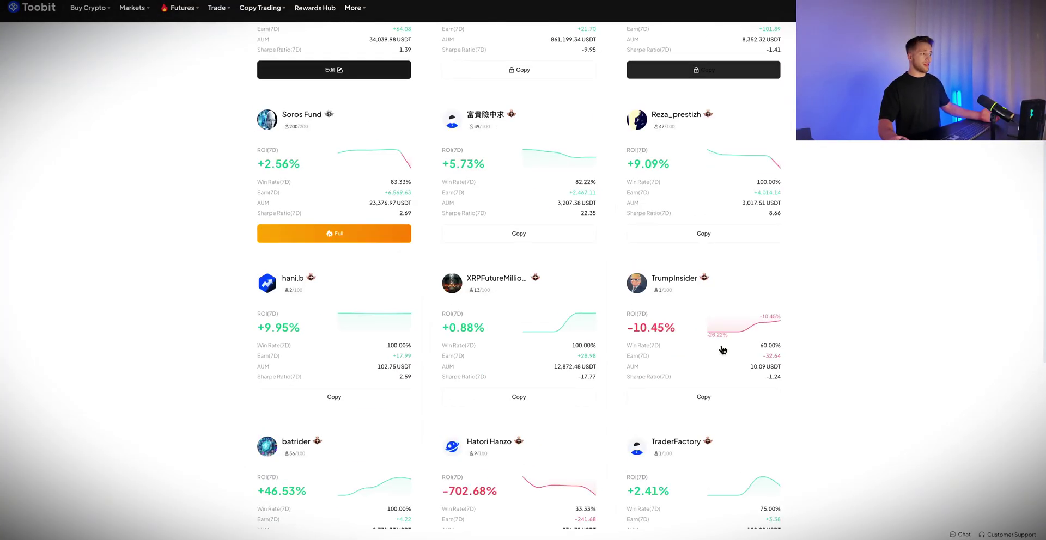
scroll(544, 354, down, 3)
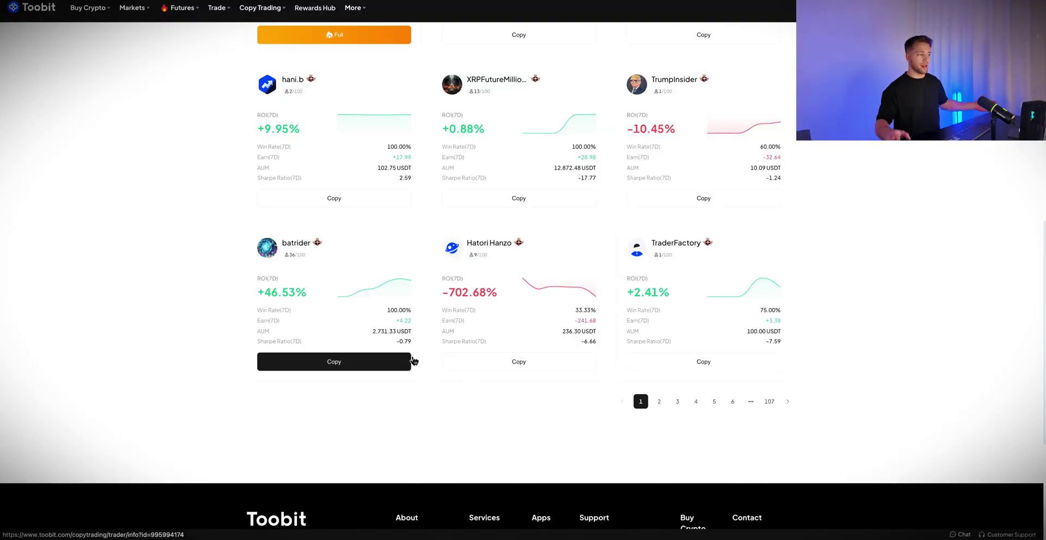
scroll(965, 223, up, 3)
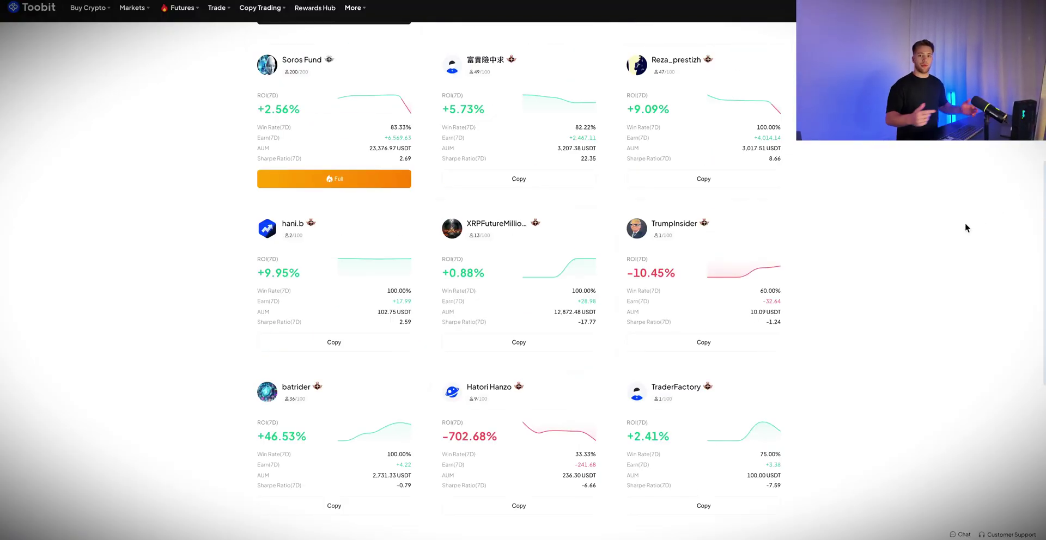
scroll(861, 233, up, 8)
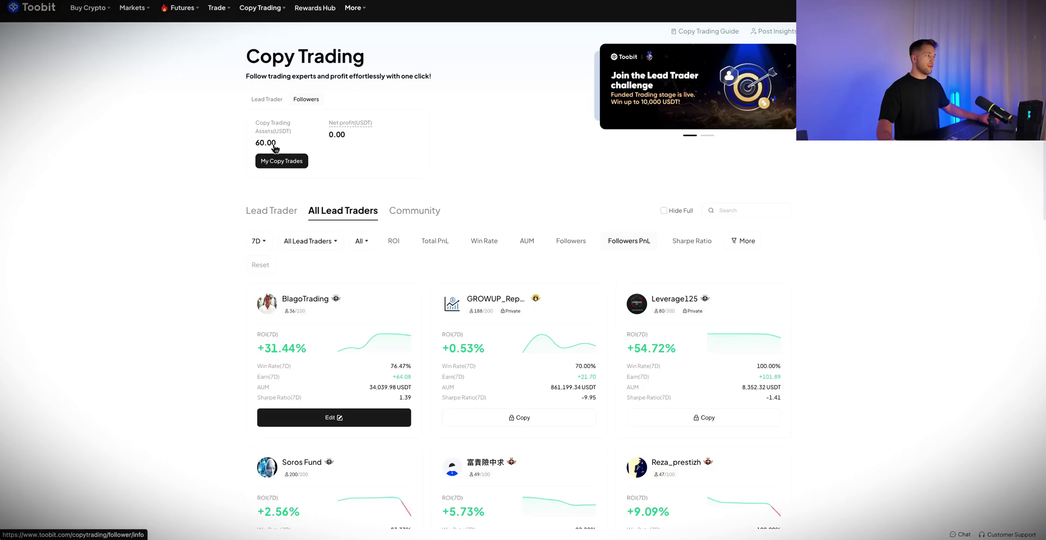
Review My Copy Trades, its Copy Trades History and the Insights tab.
click(285, 160)
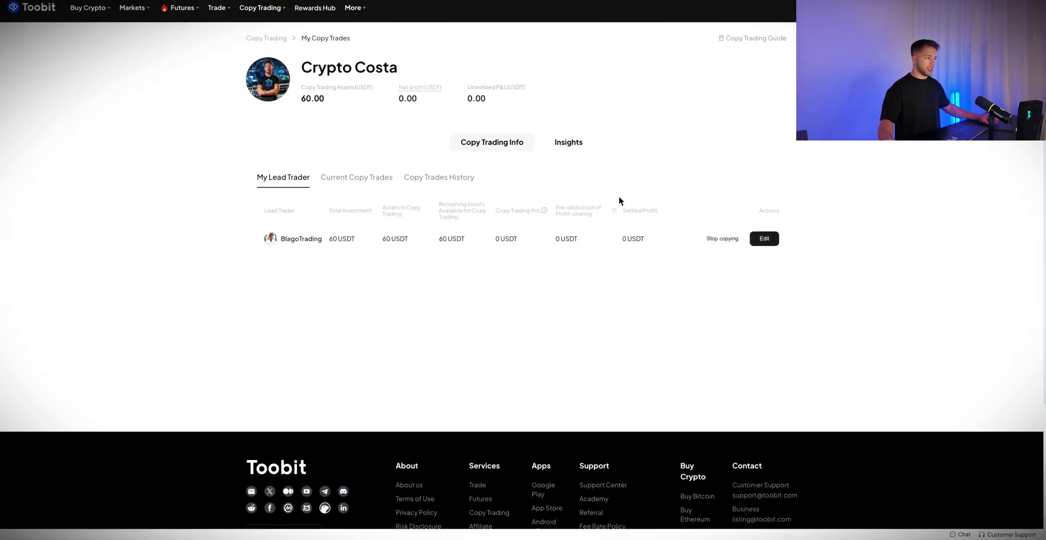
scroll(563, 215, down, 3)
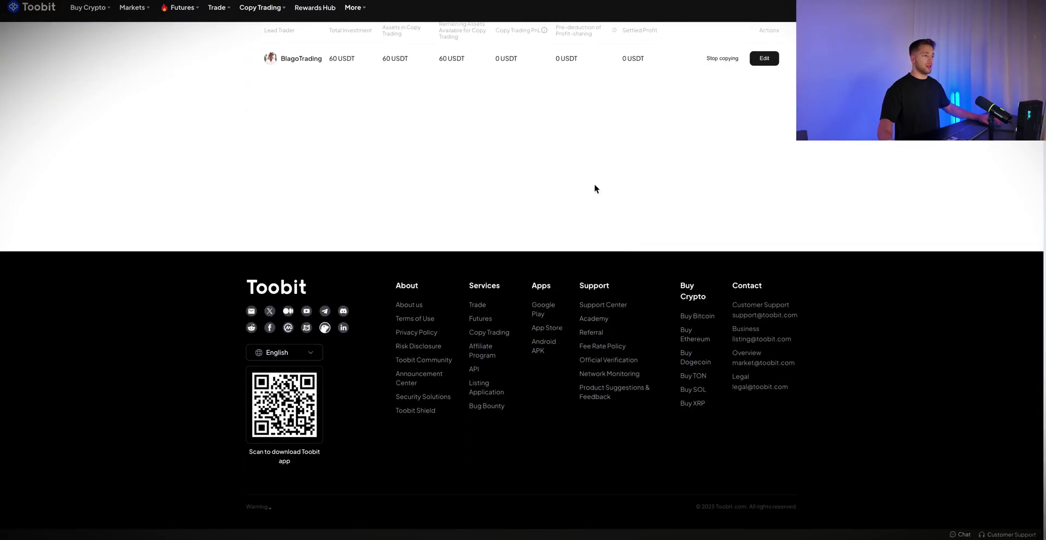
scroll(595, 187, up, 4)
click(414, 187)
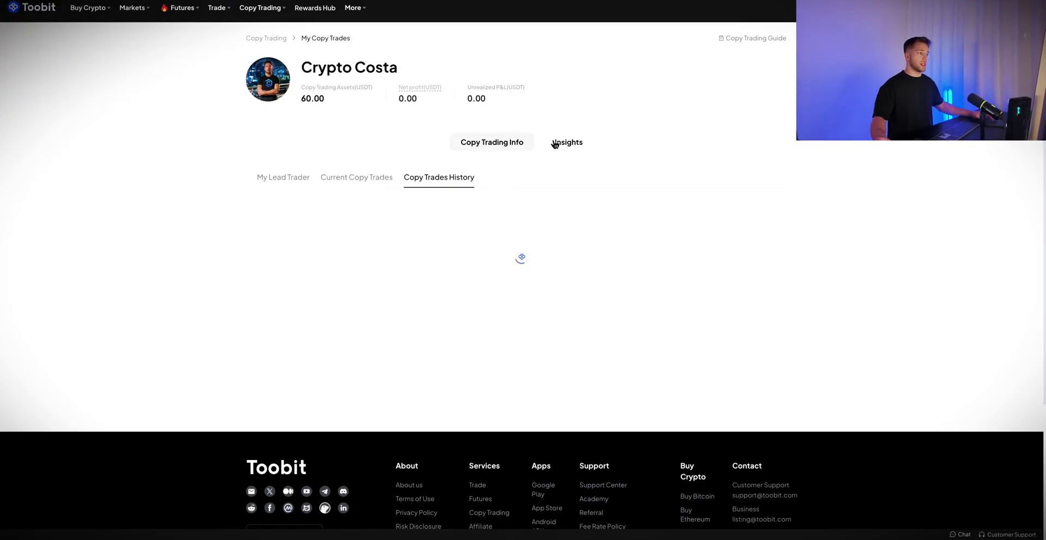
click(581, 144)
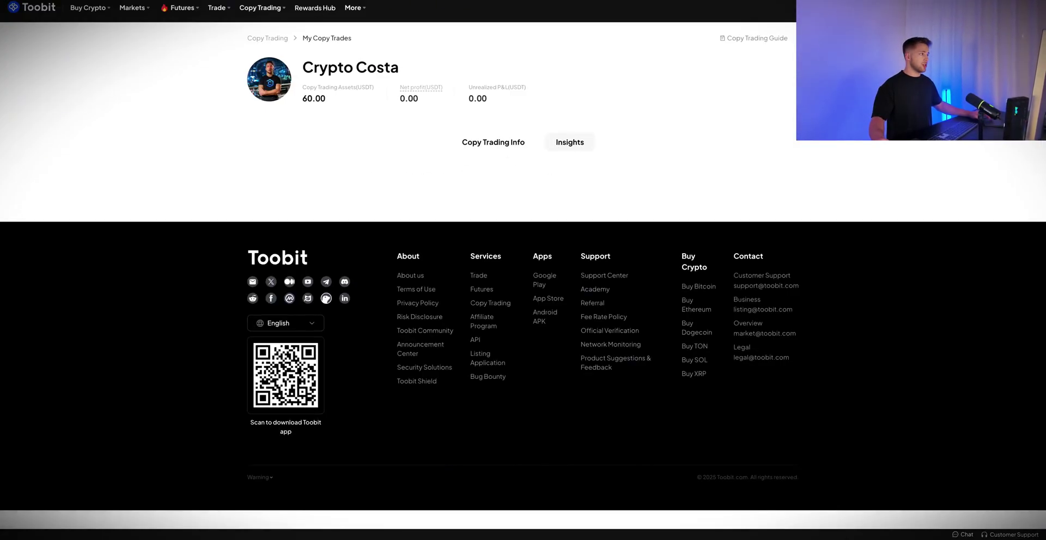
Browse the Copy Trading Guide help articles, then reopen the All Lead Traders grid.
click(753, 38)
scroll(324, 157, down, 4)
scroll(324, 157, up, 2)
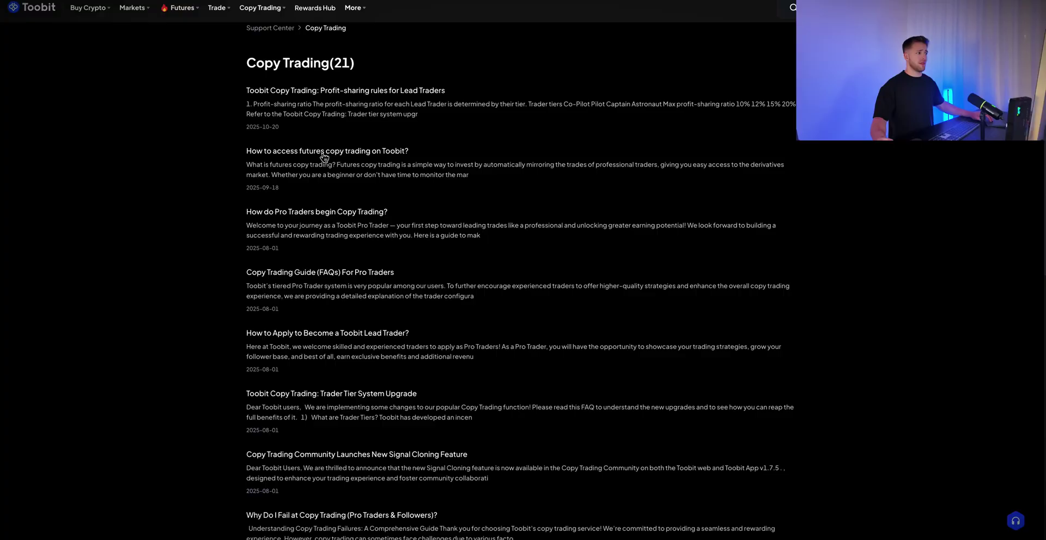
scroll(322, 158, down, 2)
scroll(318, 147, up, 1)
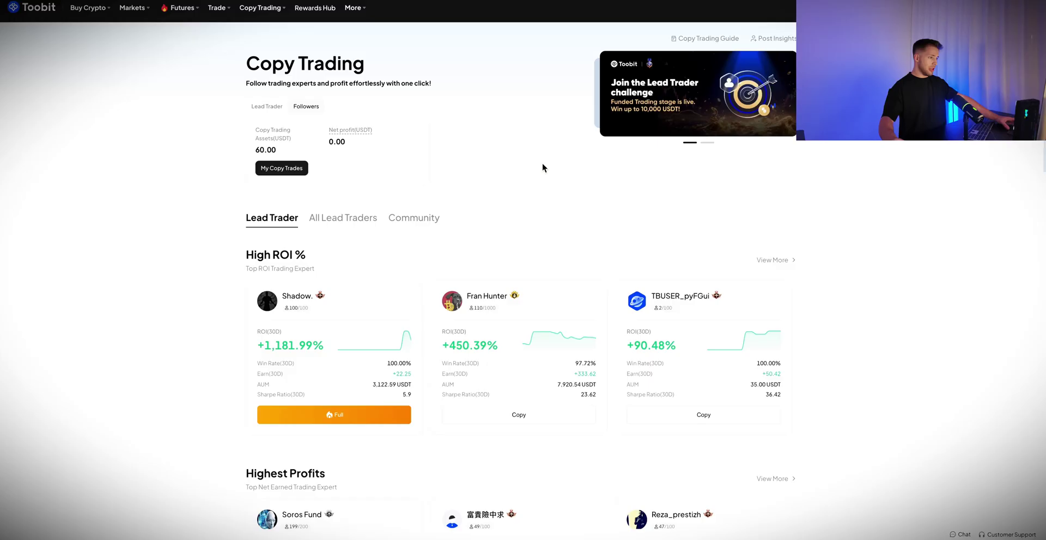
scroll(522, 205, down, 1)
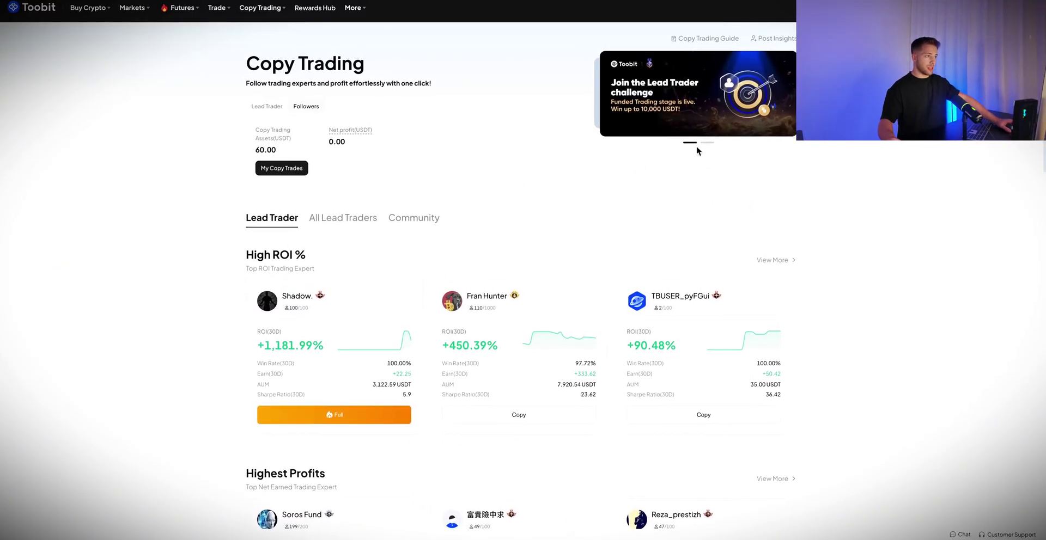
click(343, 214)
mouse_move(260, 8)
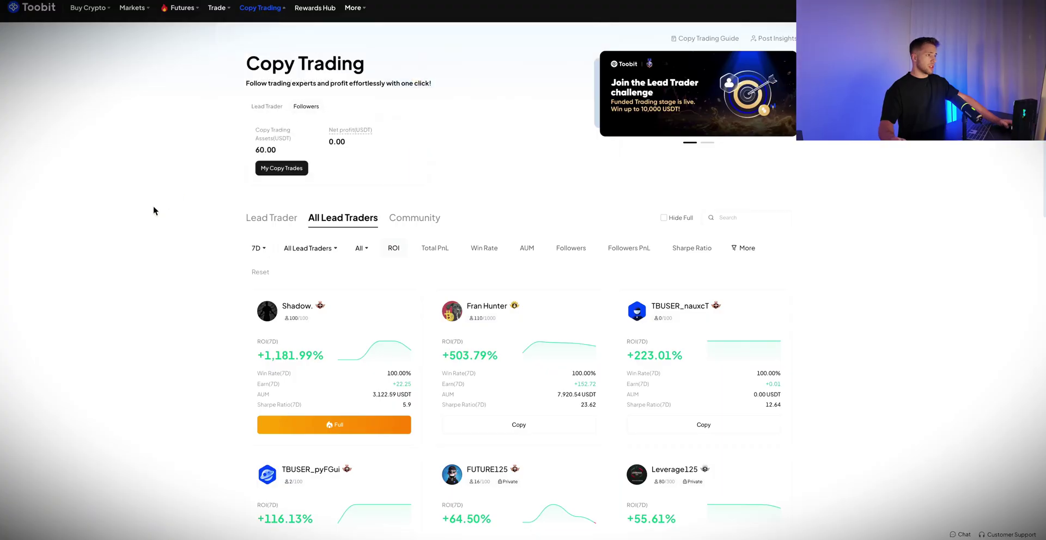
Scroll through the Lead Trader requirements: 100 USDT assets, 20% profit, 1,000 USDT fees.
key(XF86MonBrightnessDown)
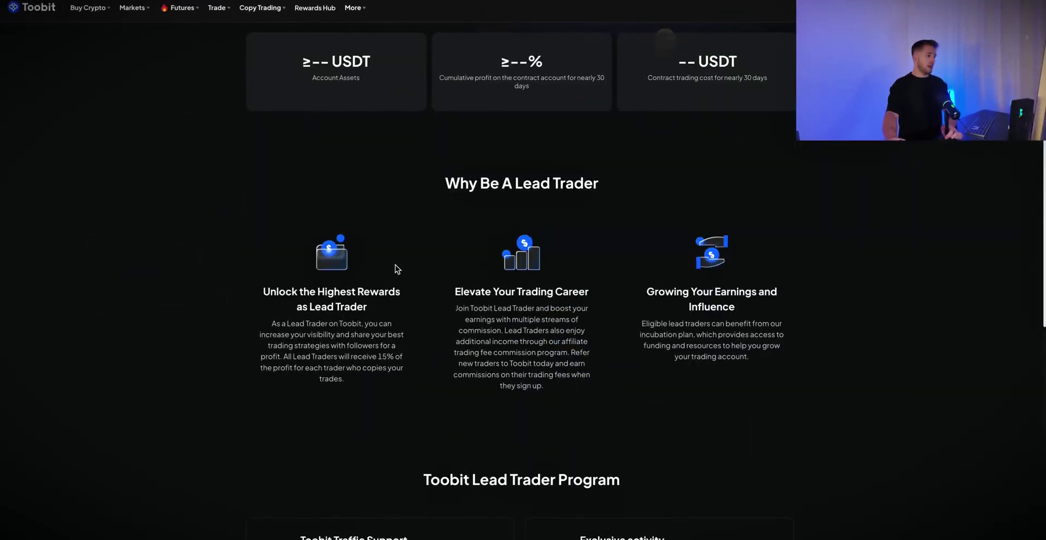
scroll(456, 233, down, 5)
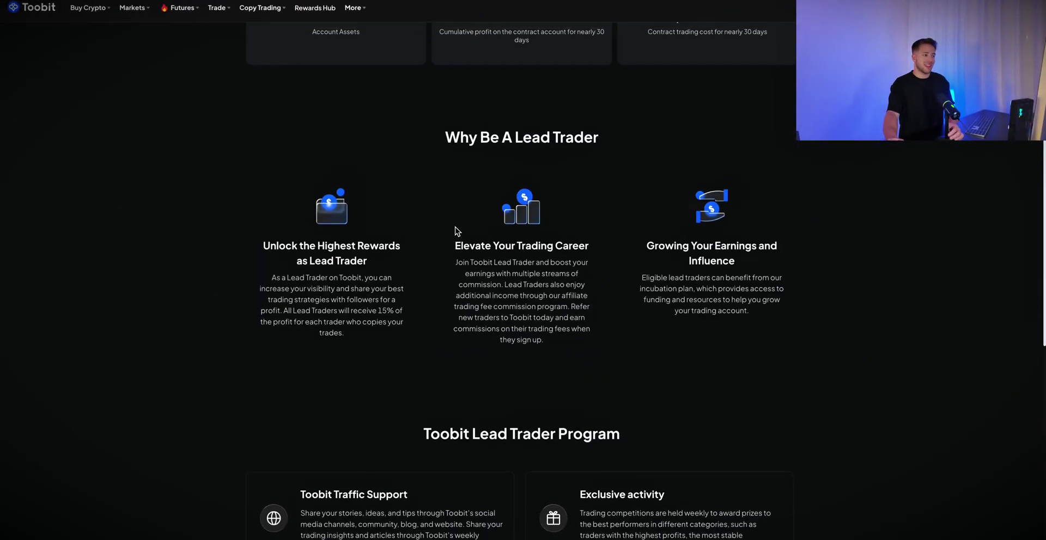
scroll(456, 231, up, 5)
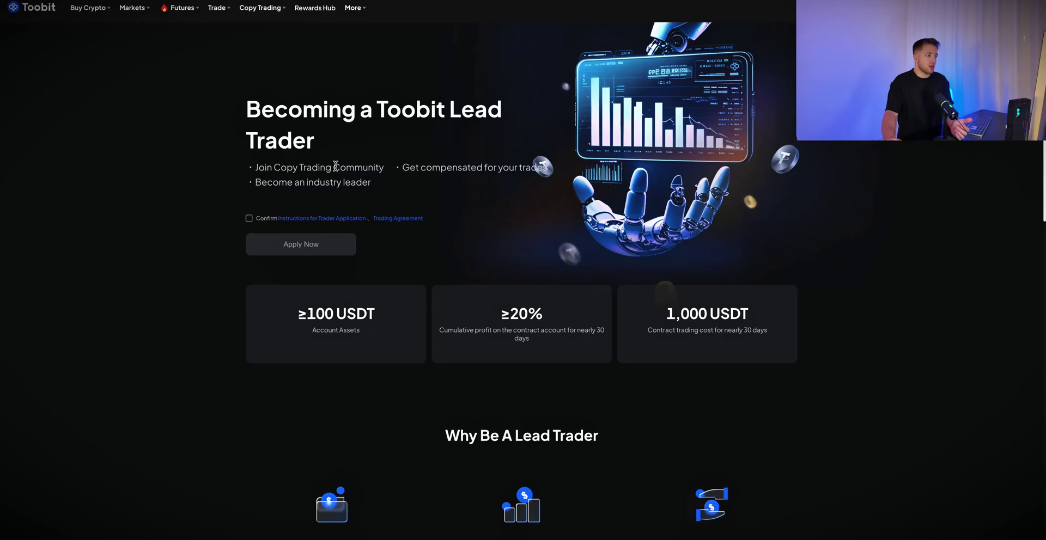
scroll(490, 257, down, 10)
scroll(477, 235, up, 10)
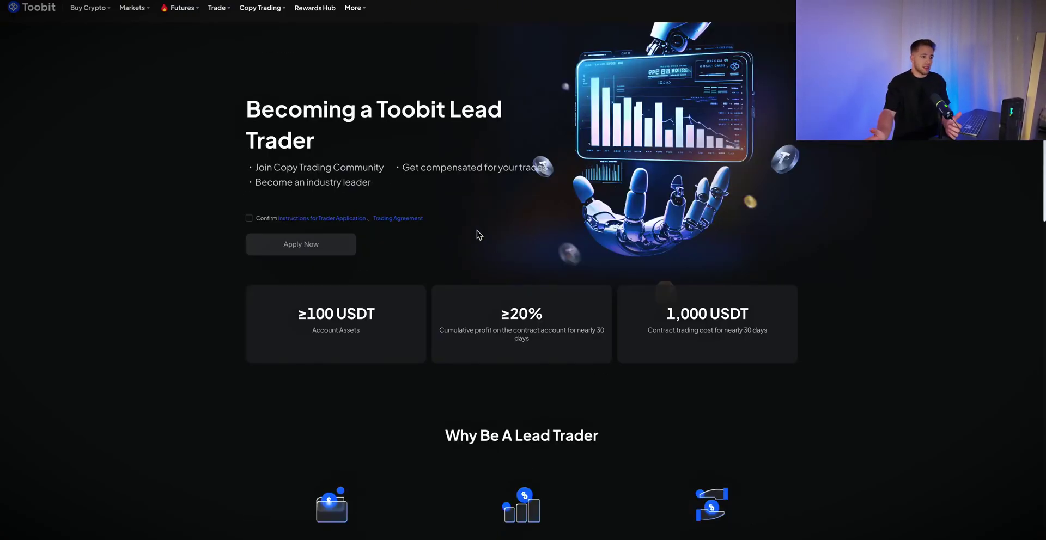